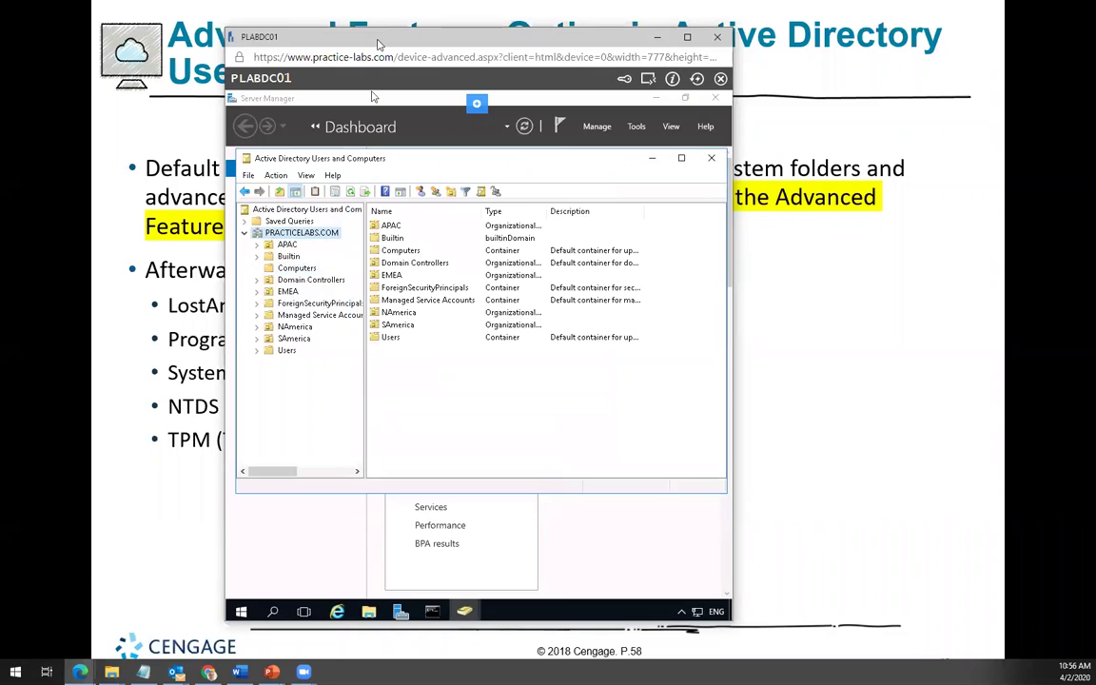
Enable Advanced Features in Active Directory Users and Computers and check that the option is on
drag(378, 43, 470, 61)
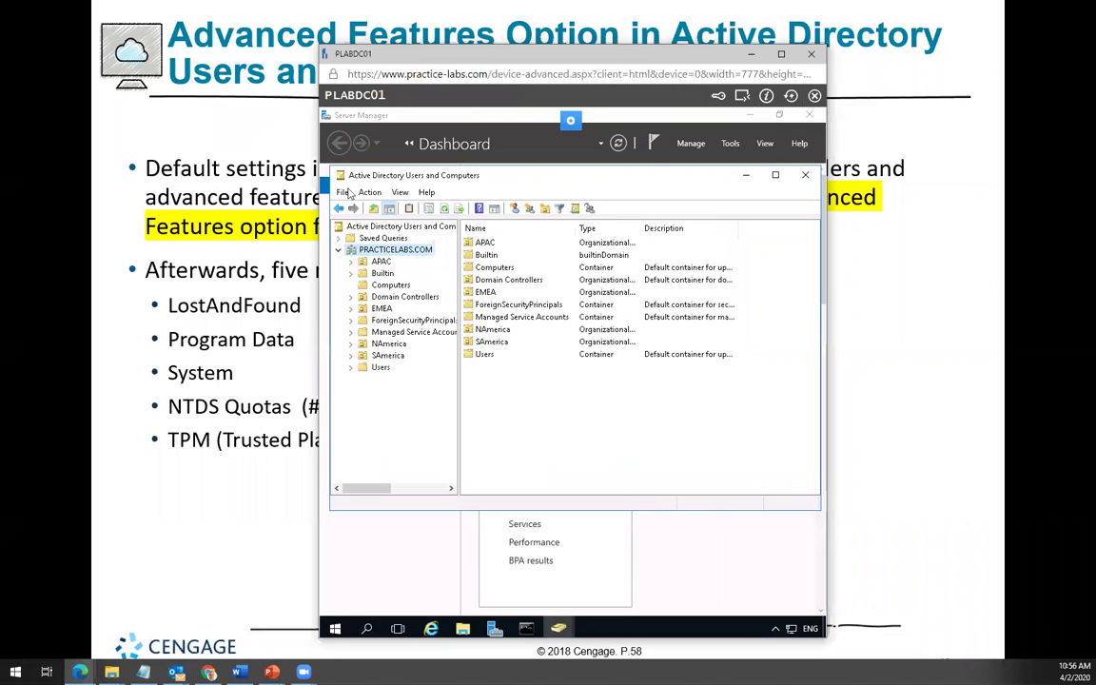
click(401, 193)
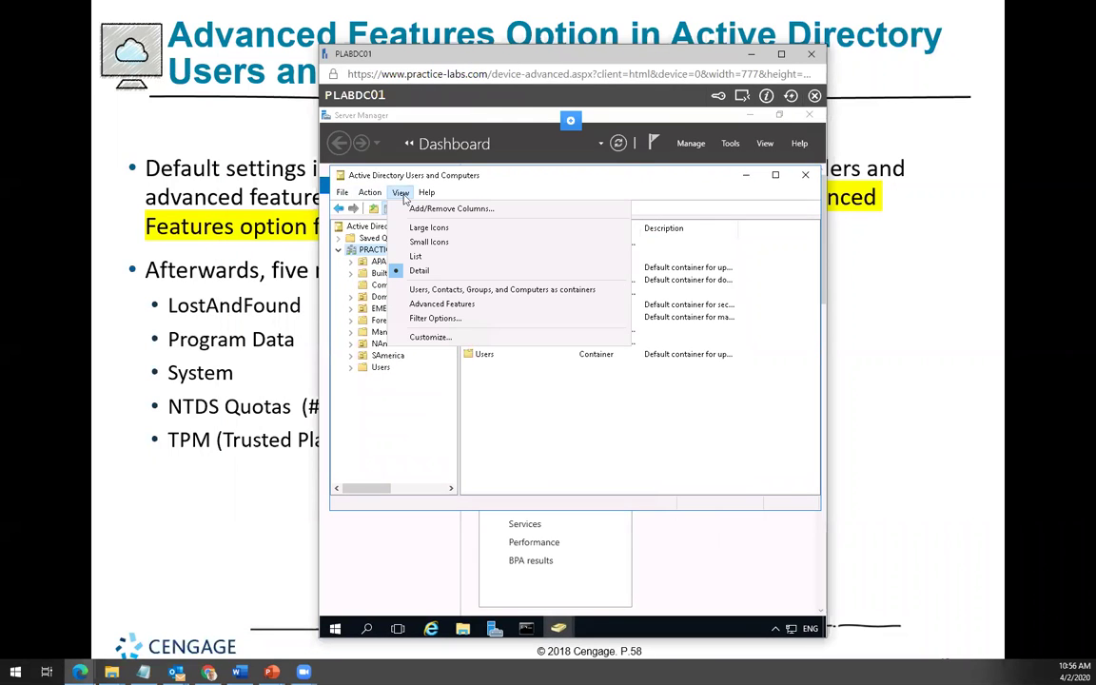
click(428, 304)
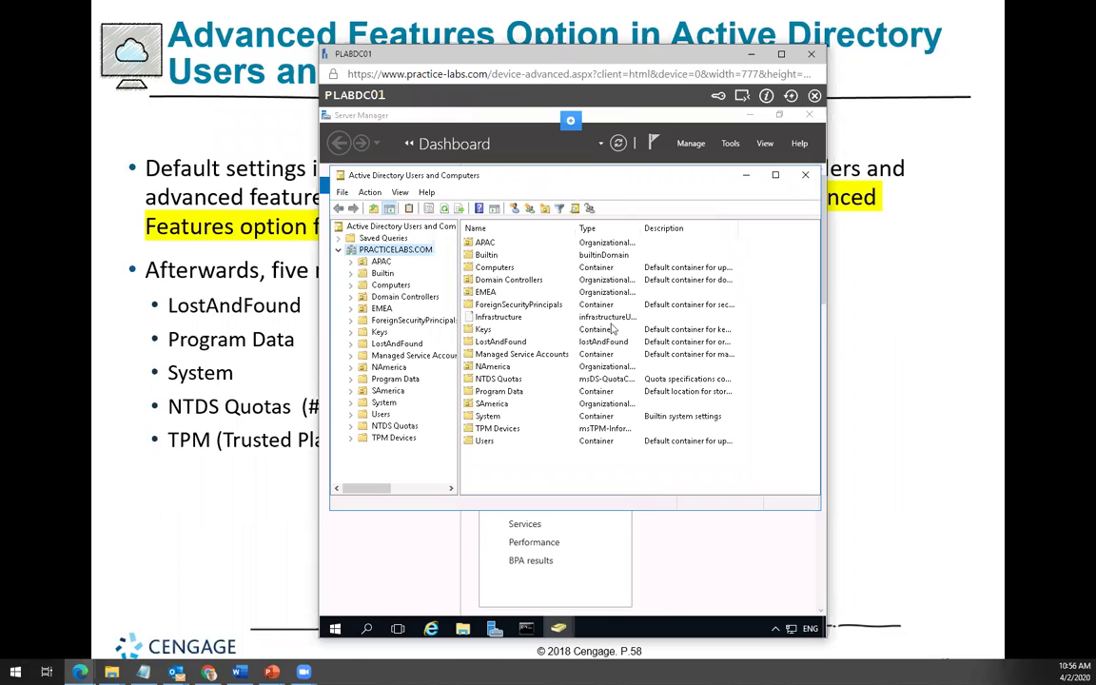
click(401, 192)
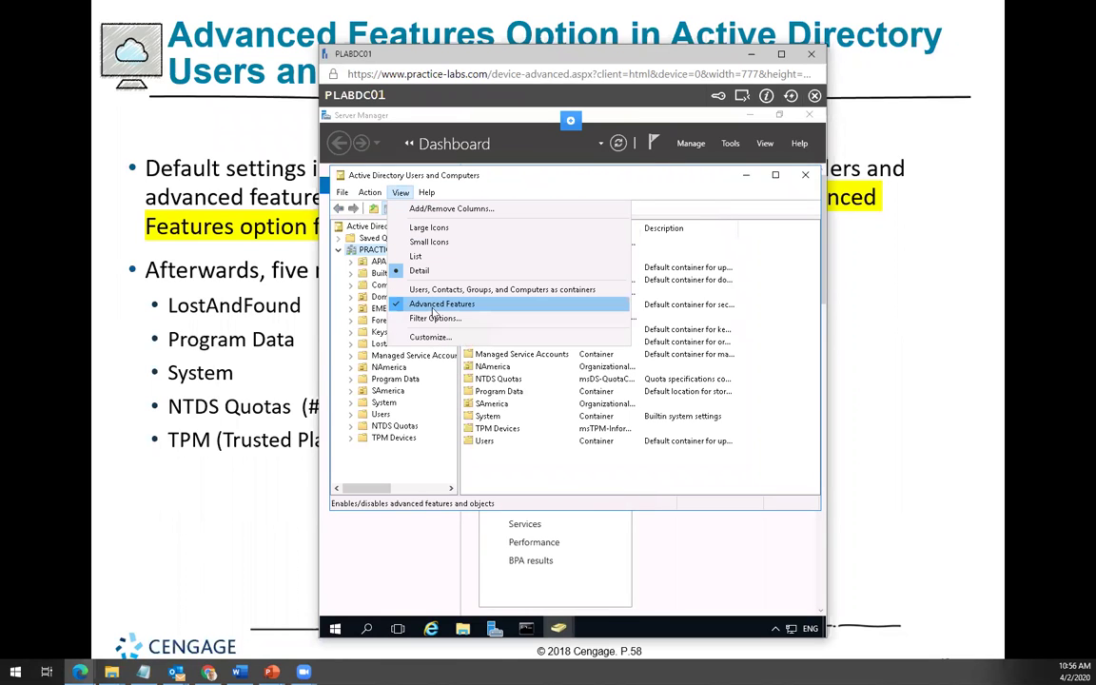
click(411, 460)
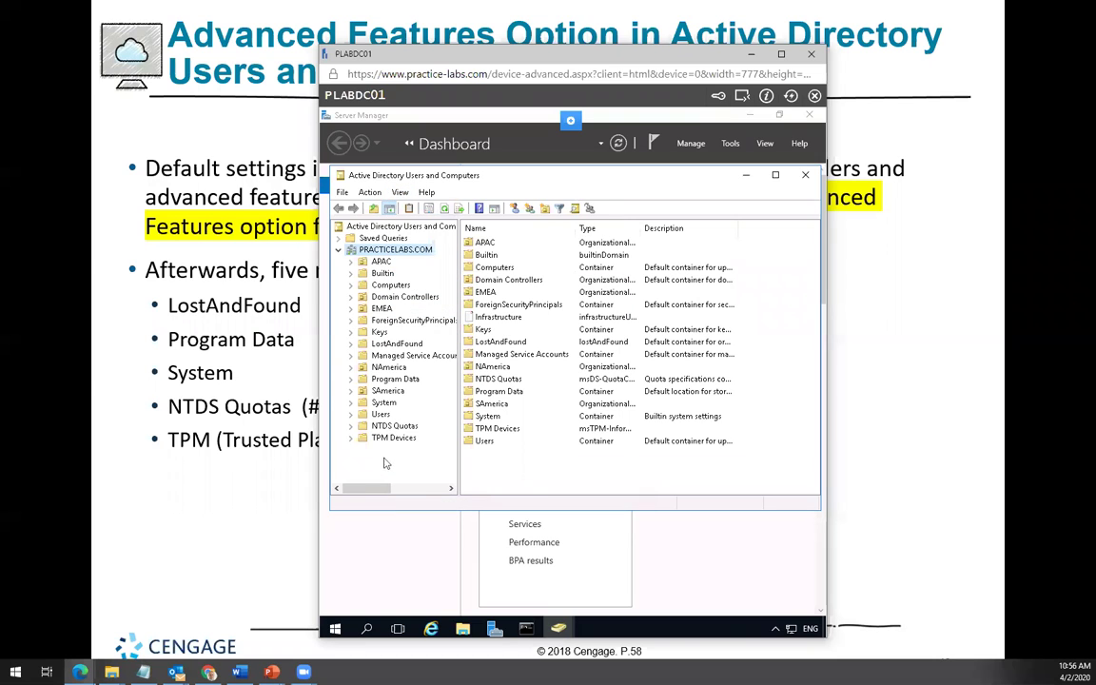
Move the lab window aside and view the contents of the LostAndFound and TPM Devices containers
drag(420, 62, 558, 51)
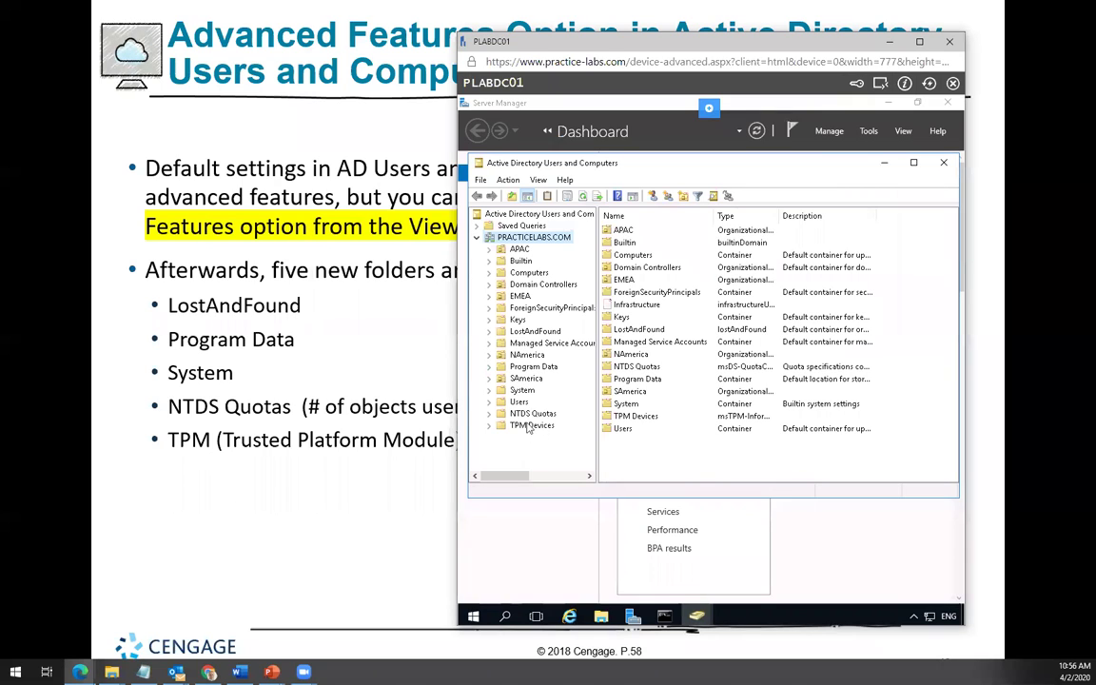
click(519, 333)
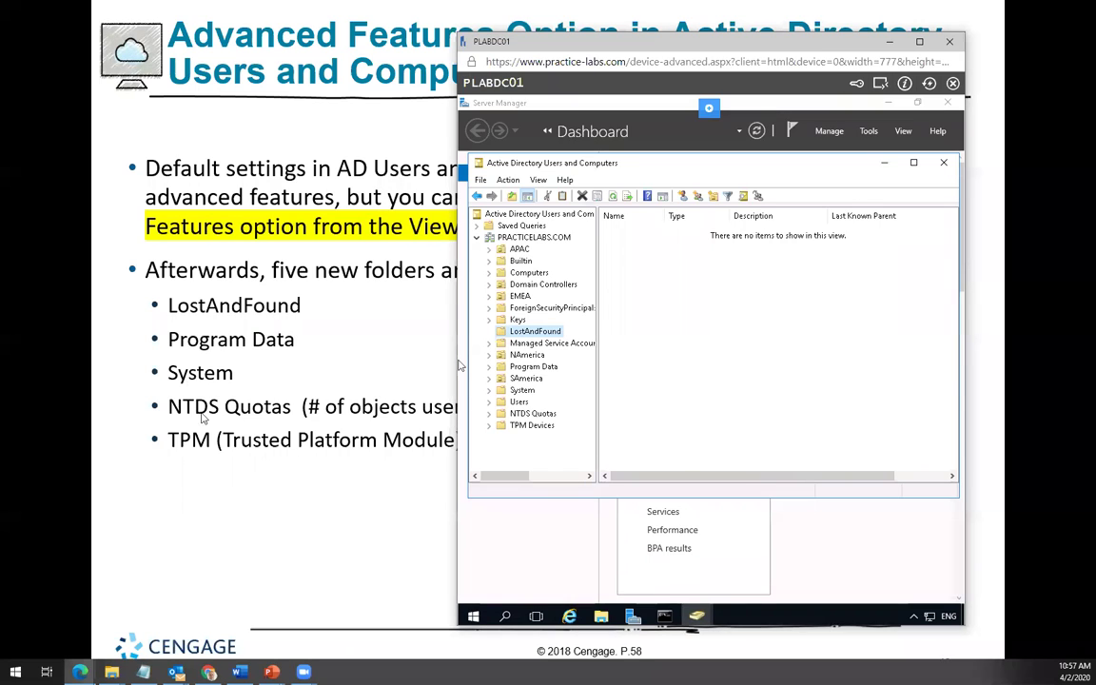
click(528, 425)
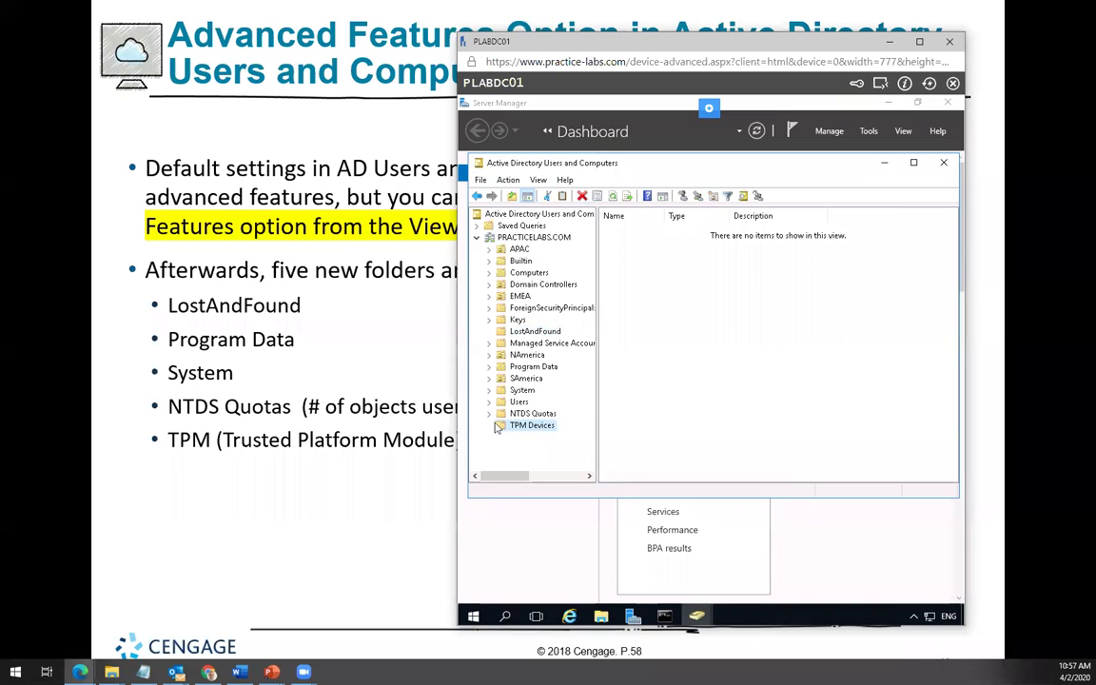
Find and open the tpm.msc console on the server, view its TPM status, and minimize it
click(474, 616)
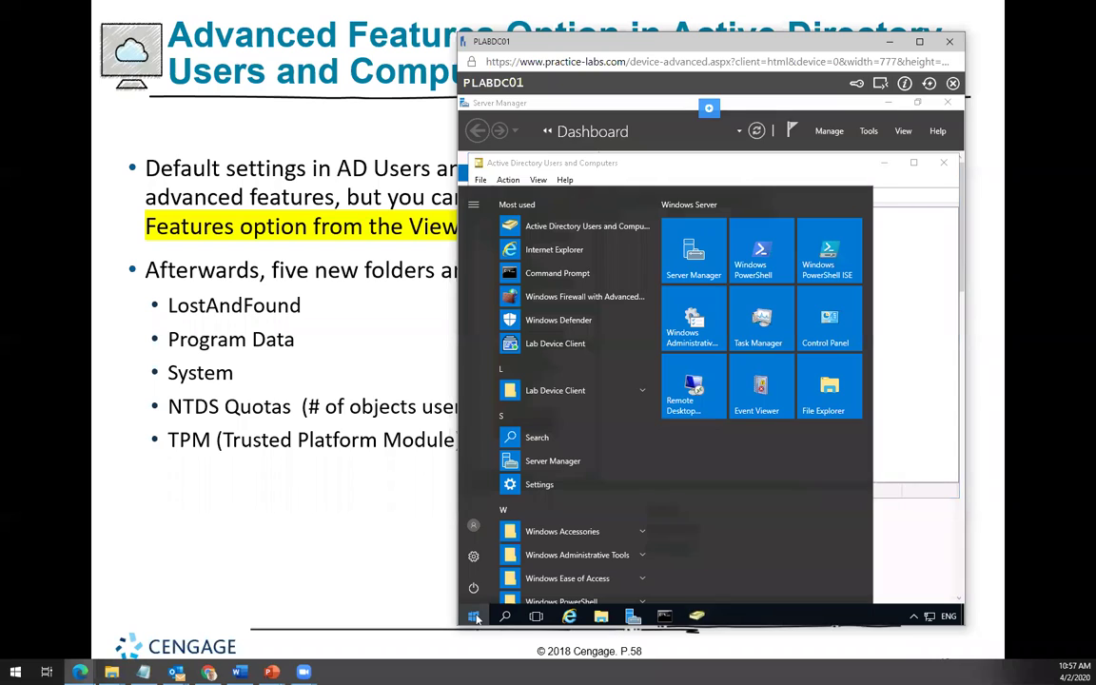
text(tpm)
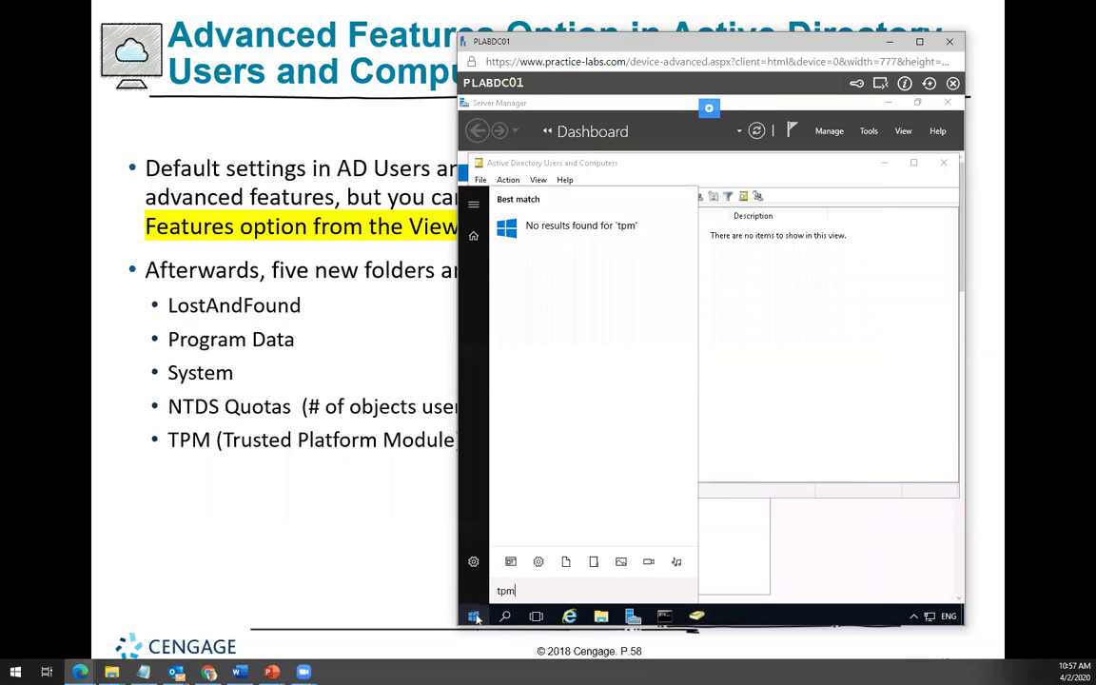
text(.msc)
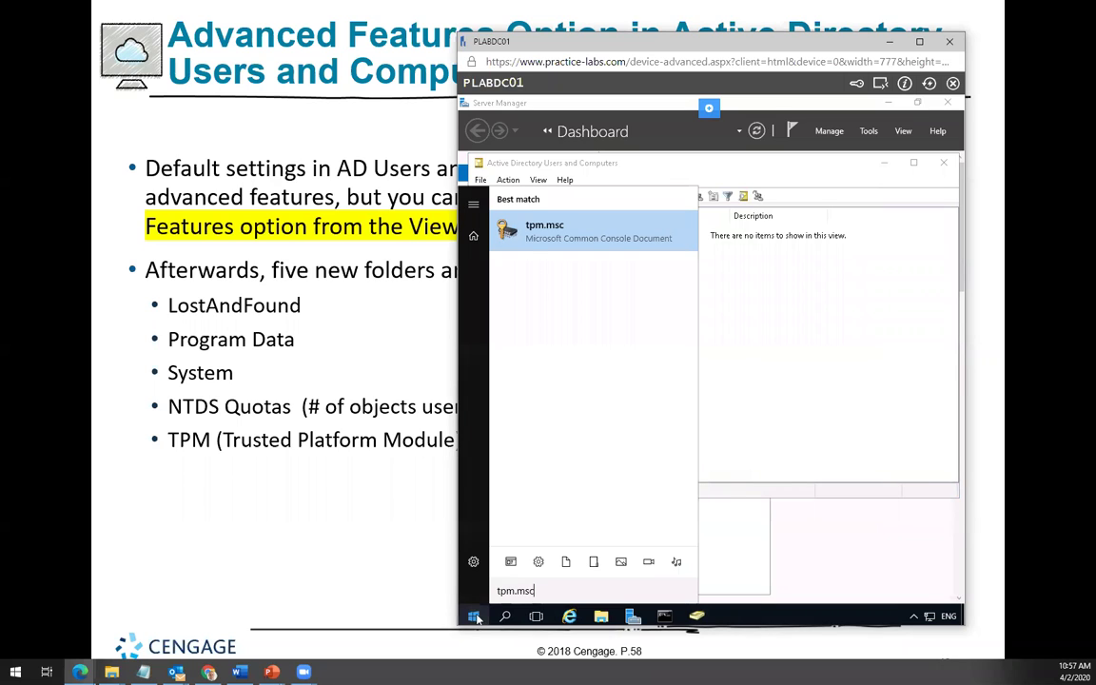
click(538, 233)
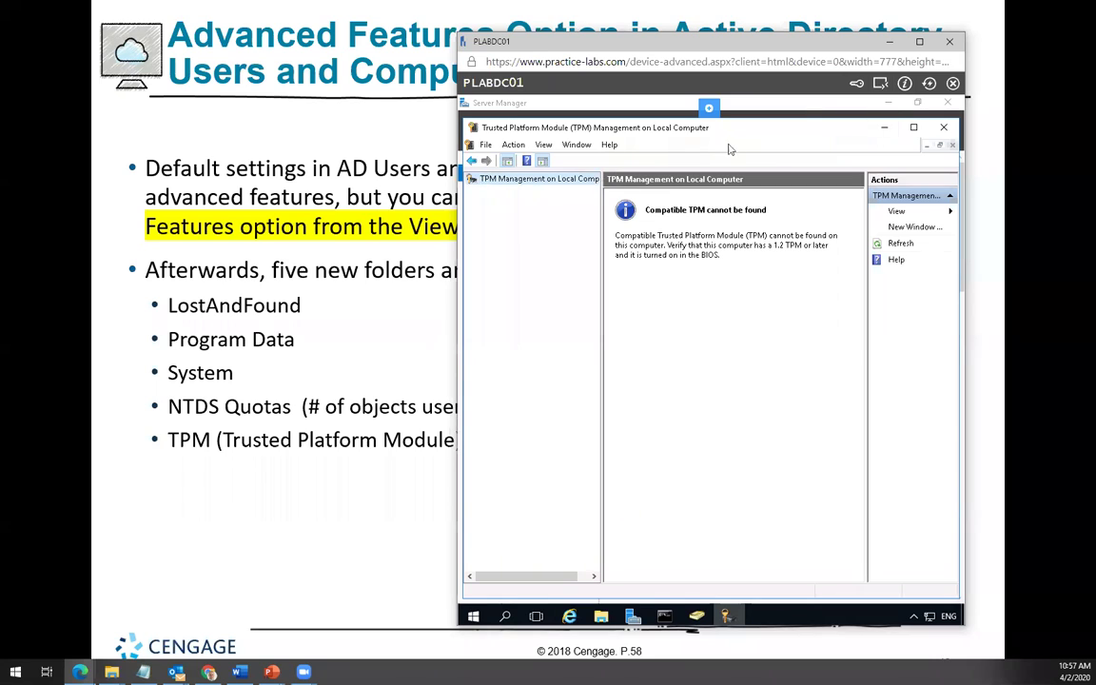
drag(779, 133, 776, 145)
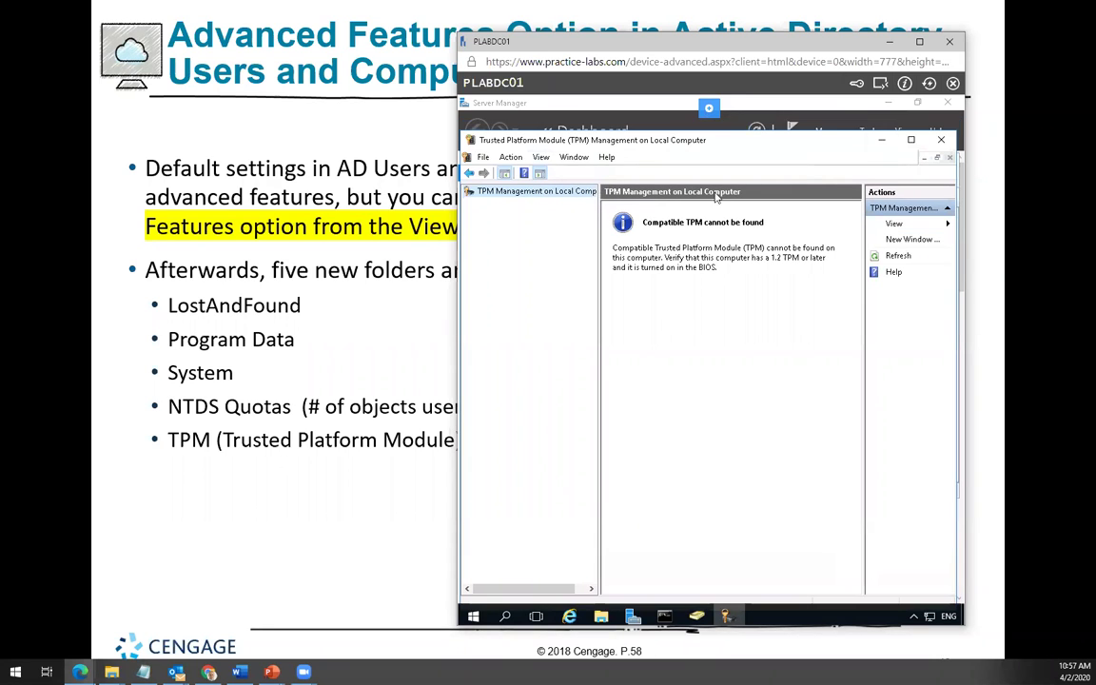
click(883, 145)
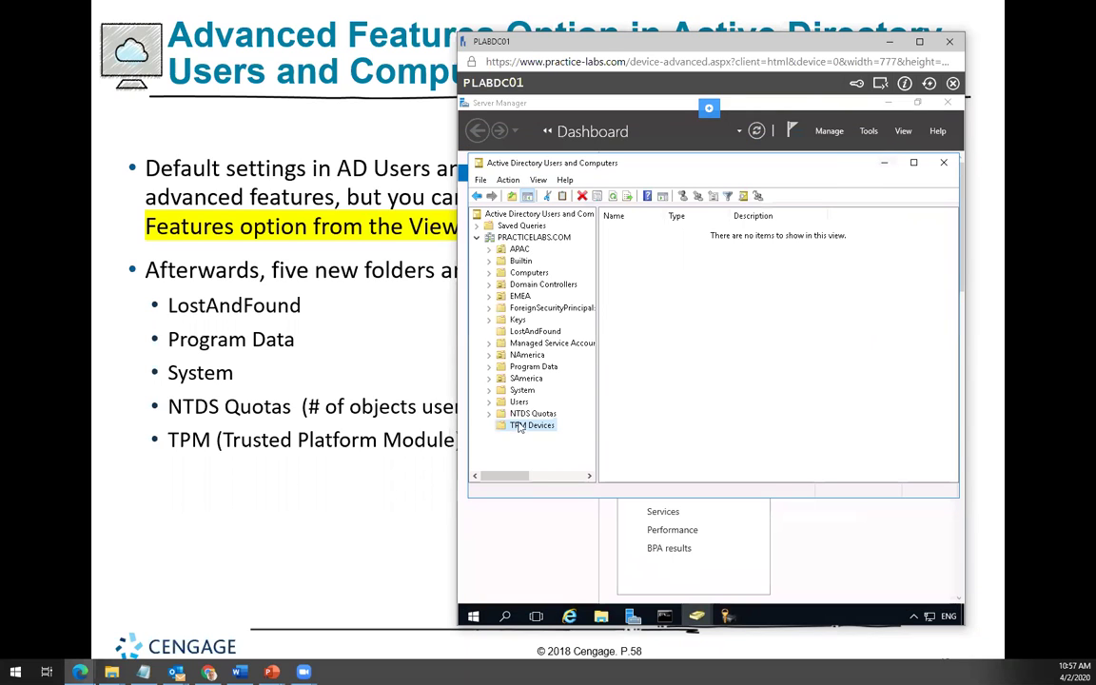
key(F2)
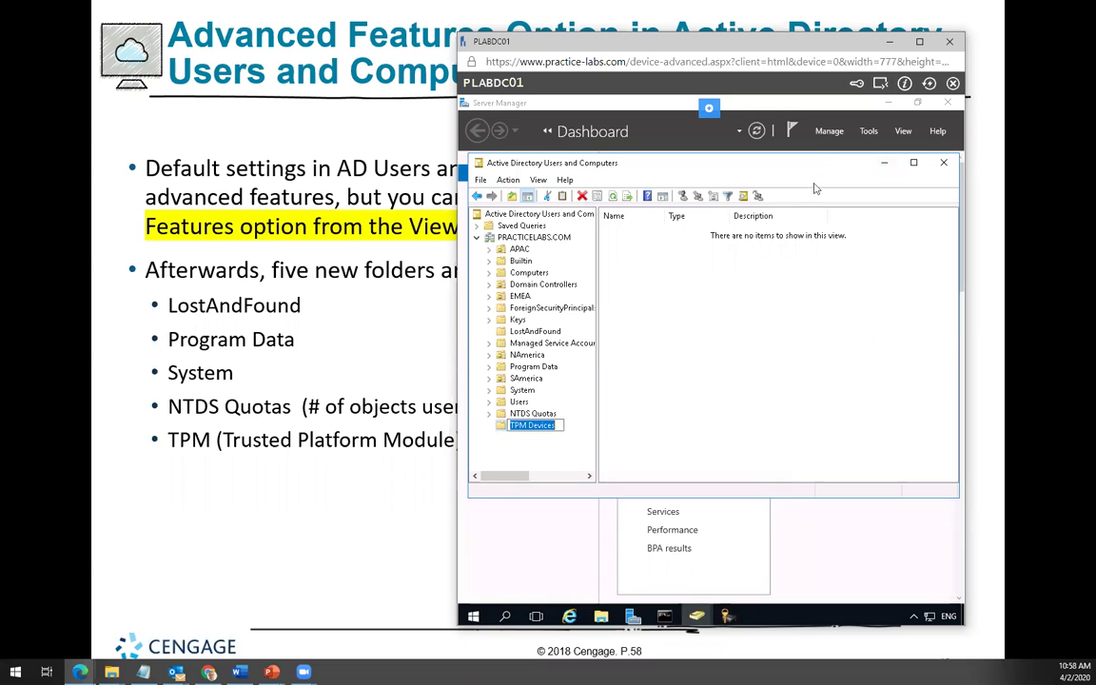
Minimize the lab window and advance the slides to Managing User Accounts (1 of 4)
click(890, 44)
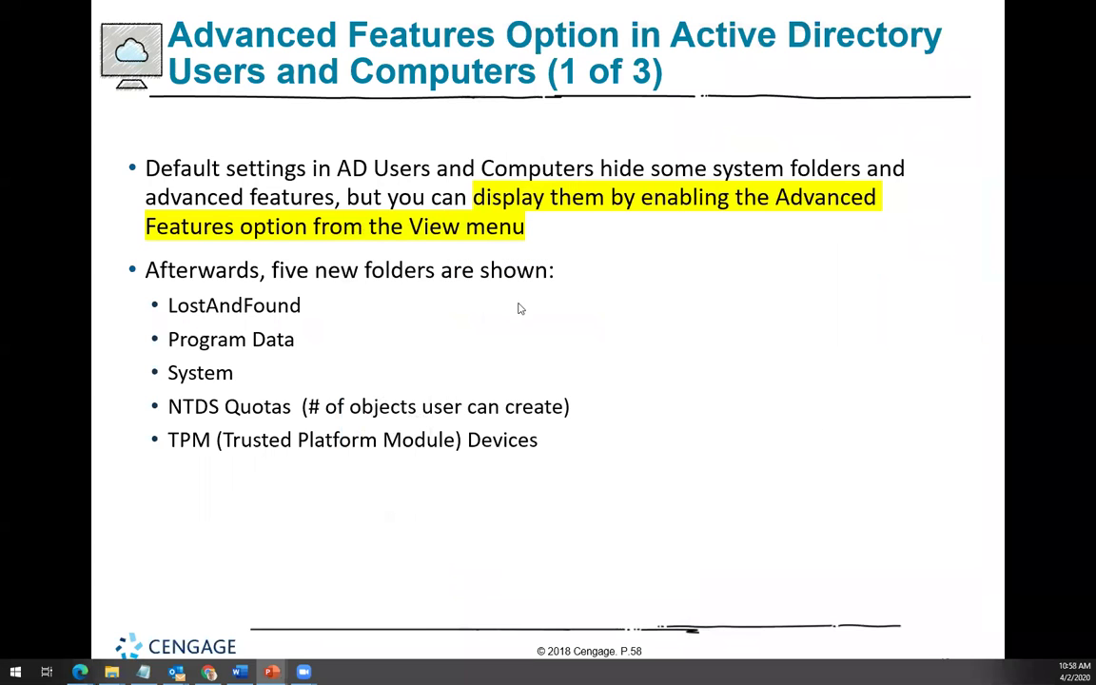
click(447, 379)
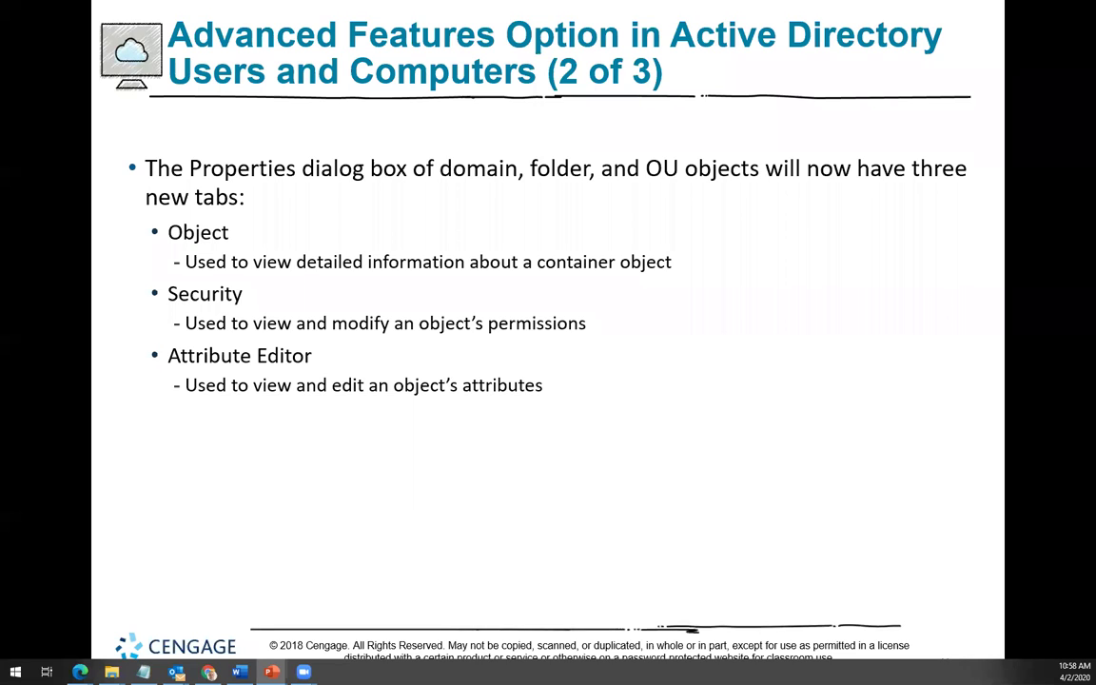
key(Right)
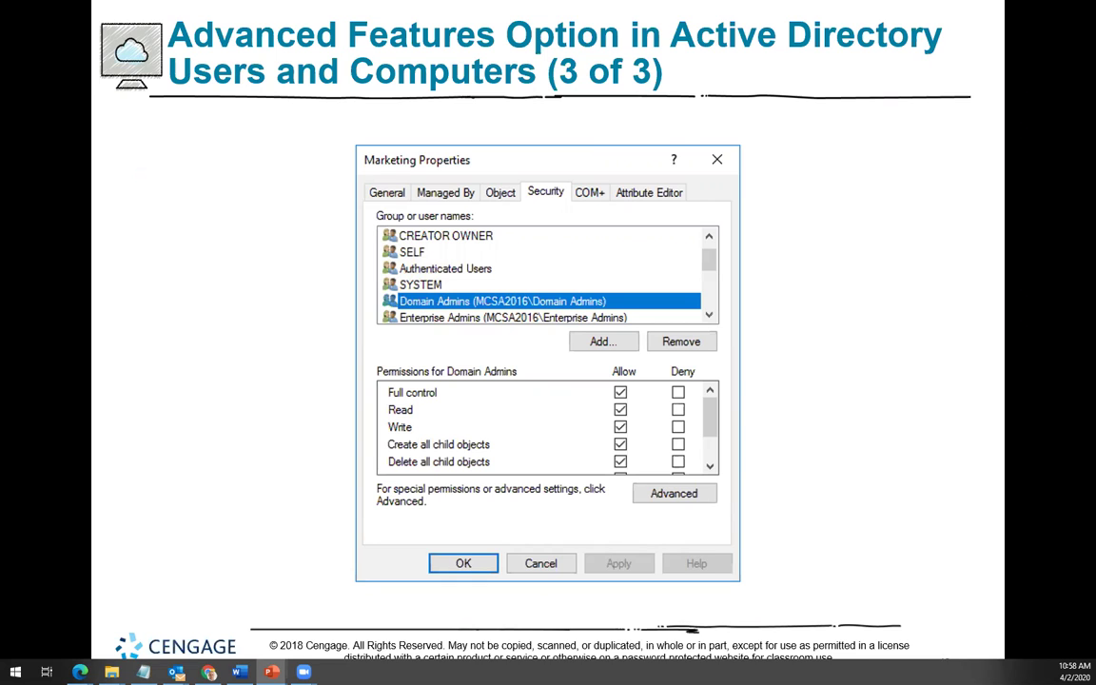
key(Right)
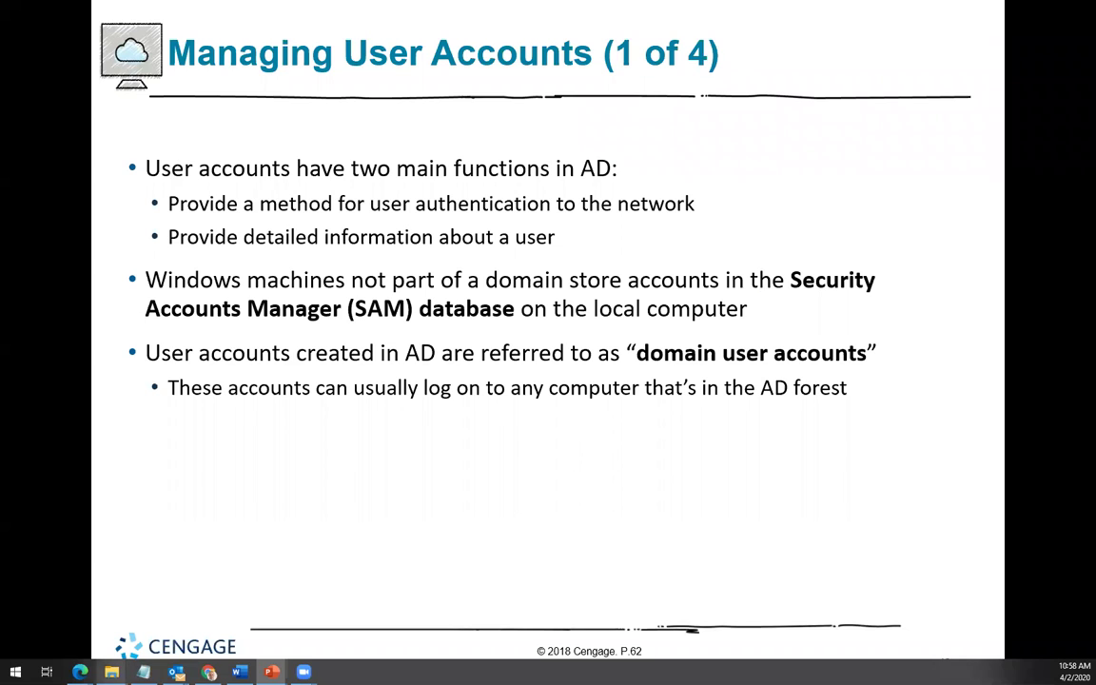
Return to the PLABDC01 lab window and open the C:\Windows folder in File Explorer
mouse_move(80, 671)
click(130, 574)
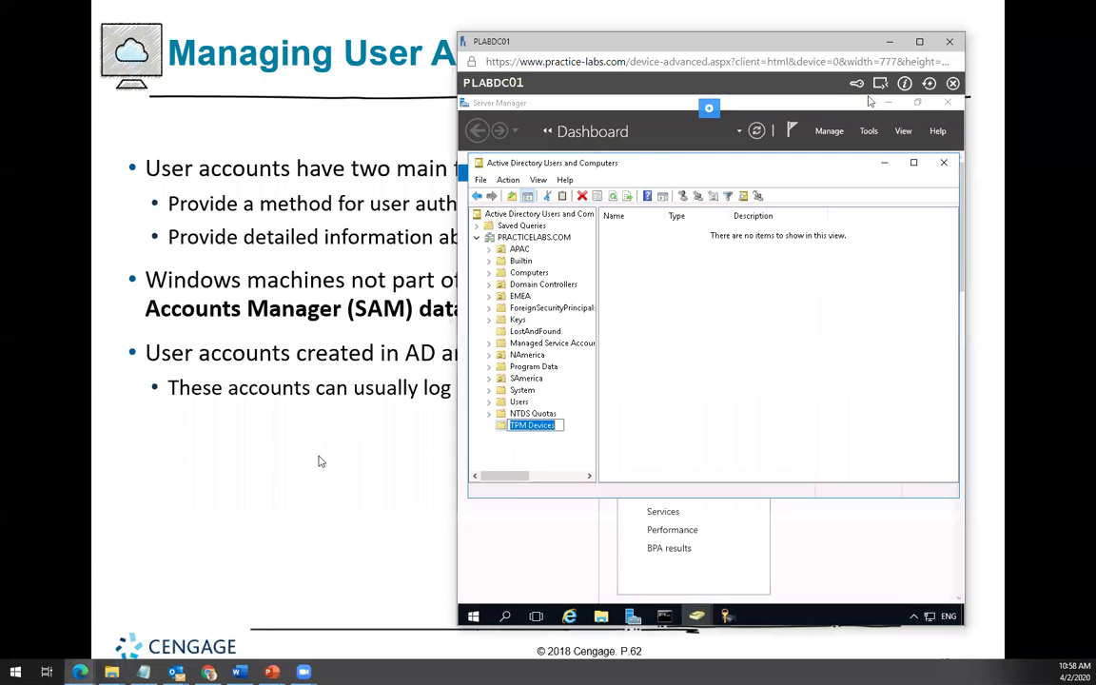
click(602, 618)
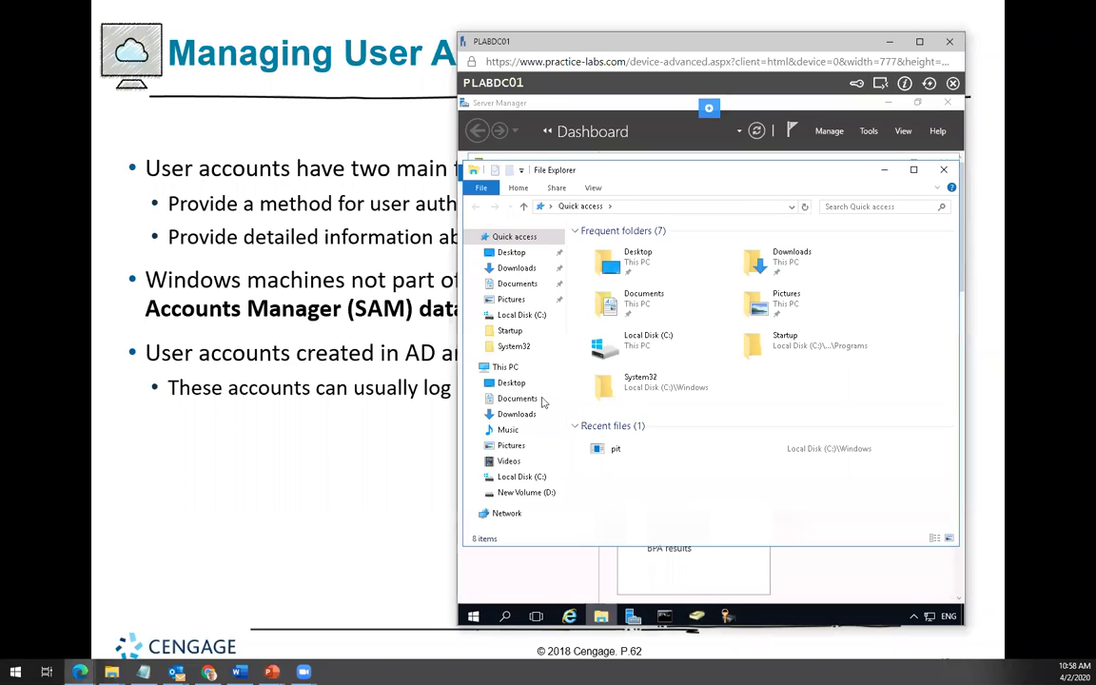
click(510, 481)
double_click(601, 383)
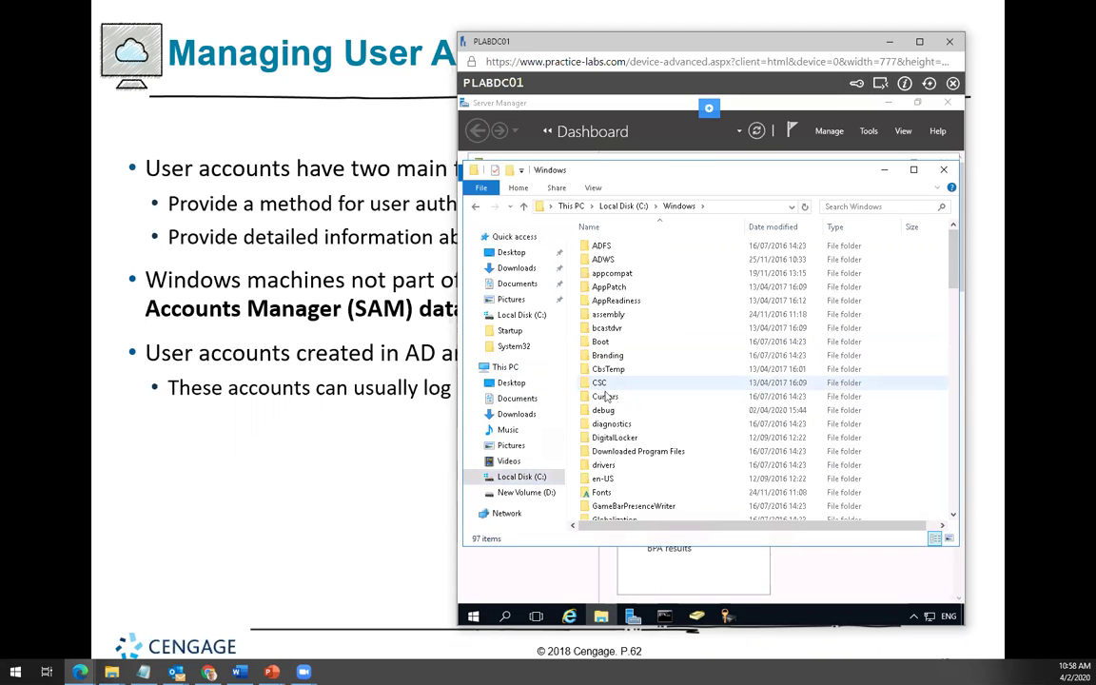
Open the System32 folder and its config subfolder
scroll(604, 396, down, 6)
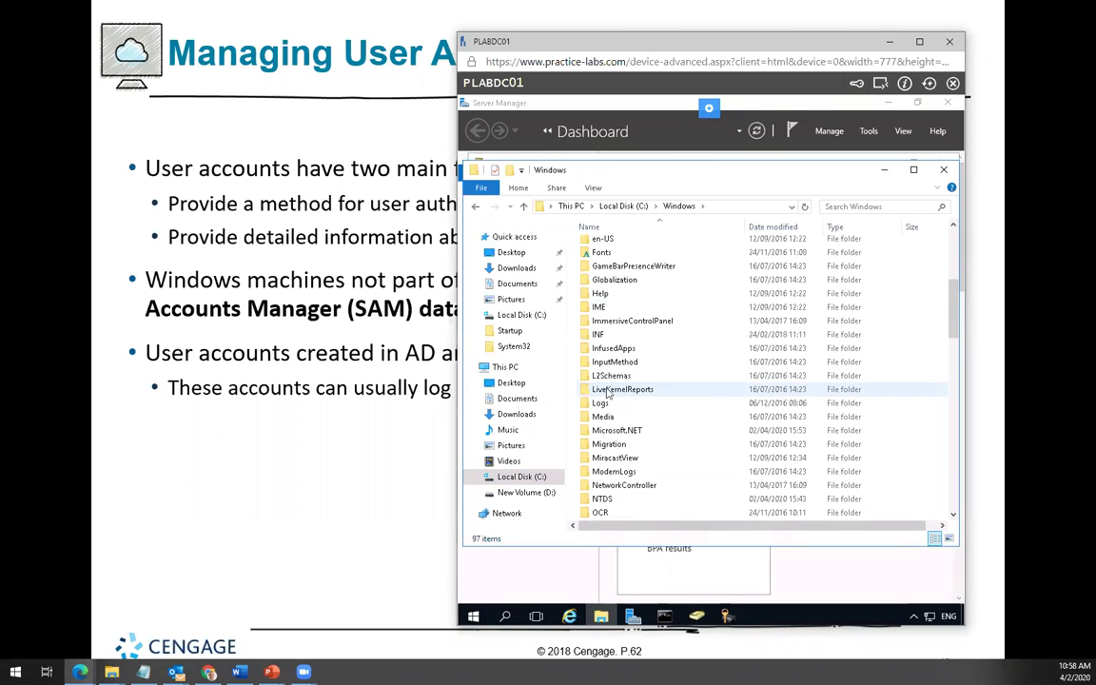
scroll(607, 393, down, 4)
scroll(604, 390, down, 6)
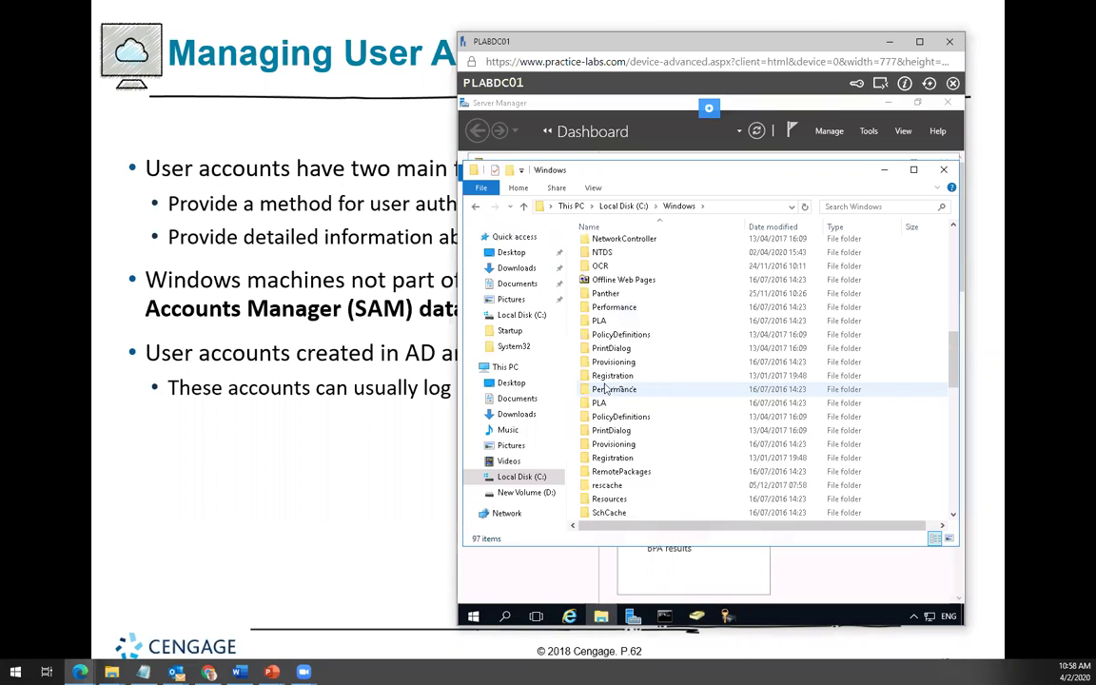
click(608, 433)
double_click(606, 432)
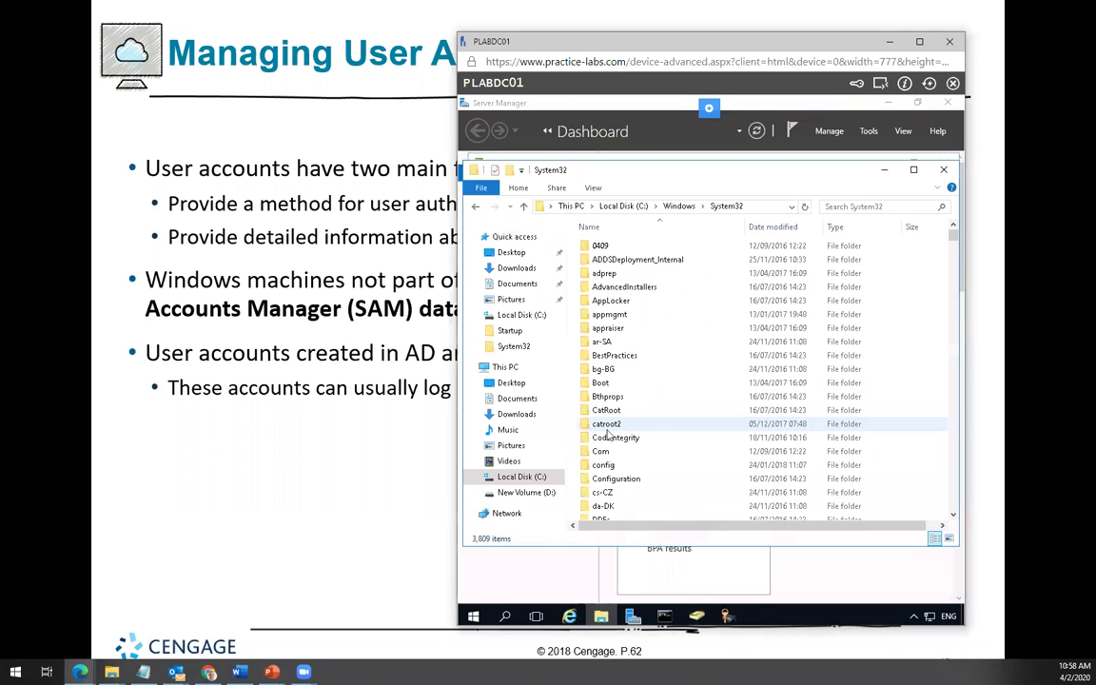
double_click(605, 464)
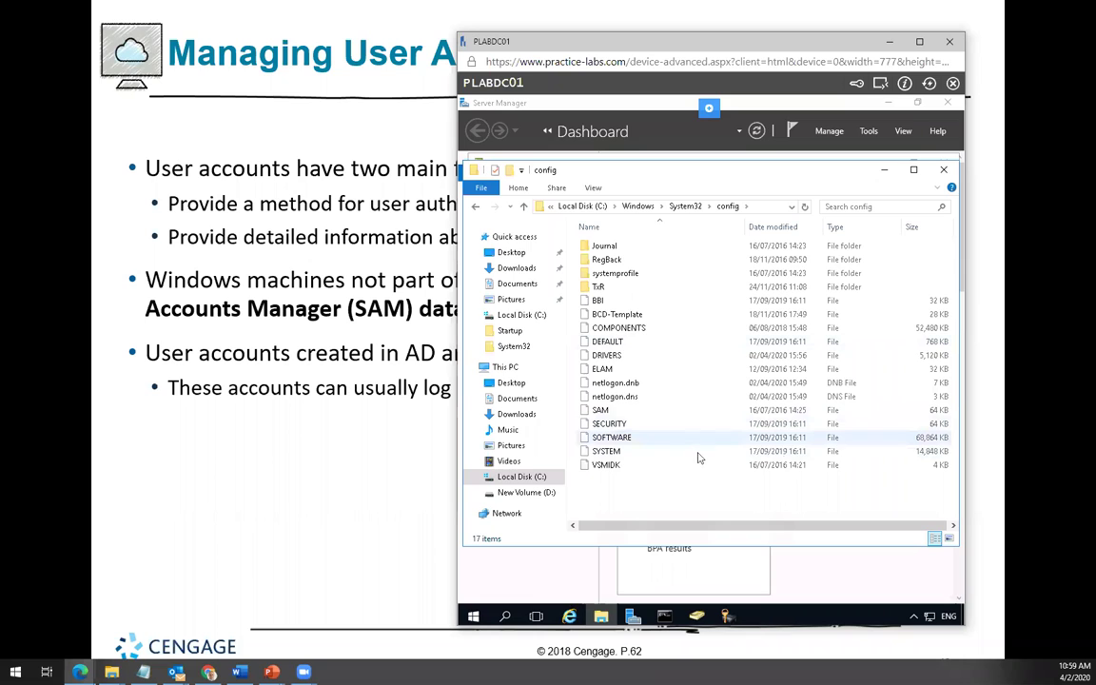
Sort the config folder by date modified, select the SAM file, and minimize the lab window
click(774, 225)
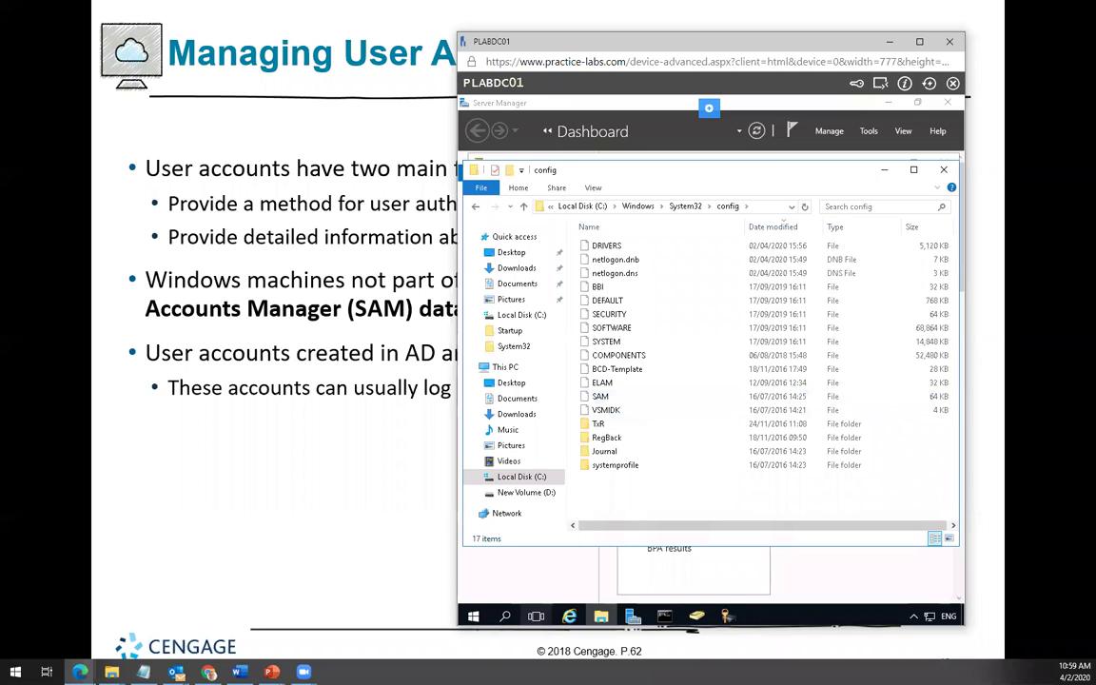
mouse_move(618, 172)
mouse_down()
mouse_move(658, 209)
mouse_move(624, 193)
mouse_up()
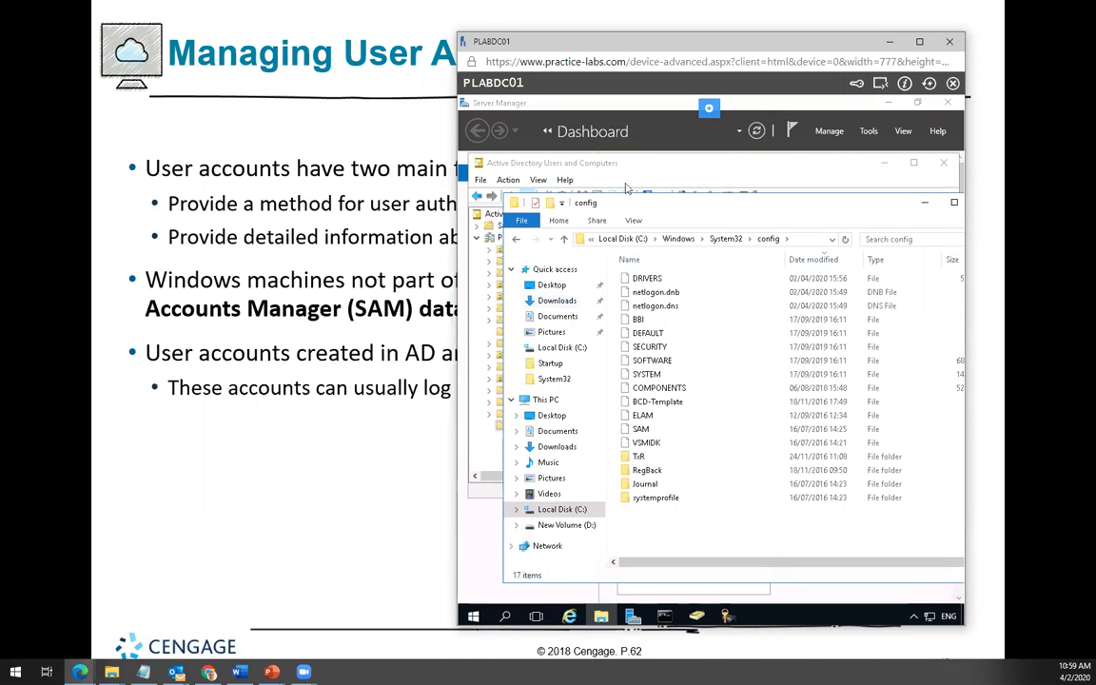
drag(666, 207, 652, 206)
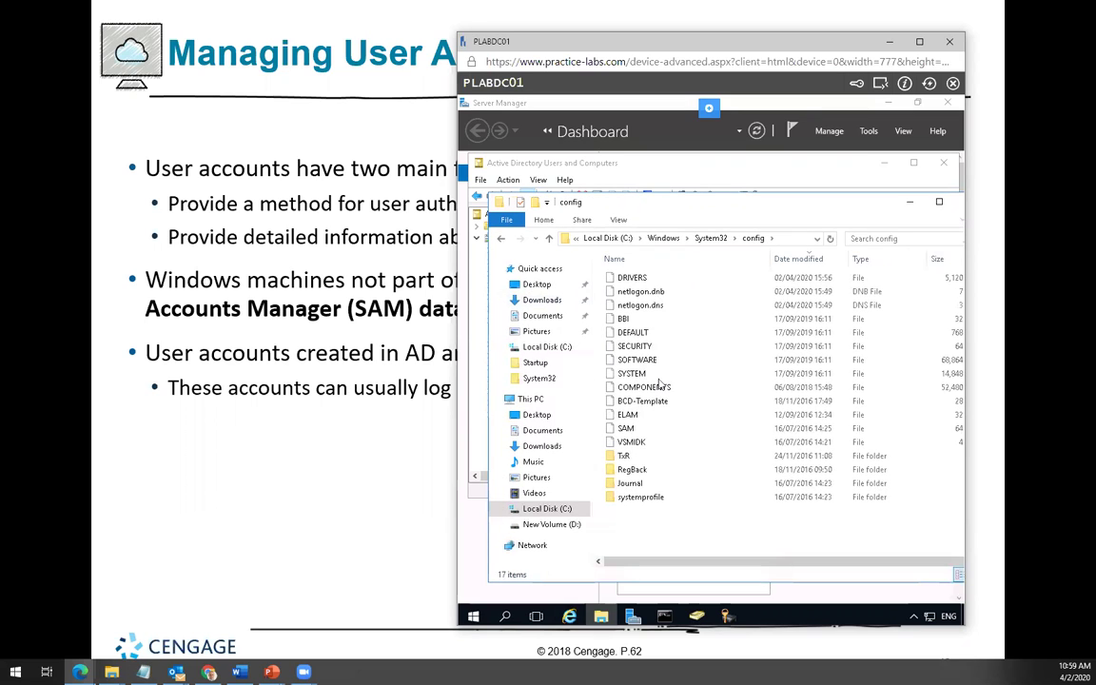
click(623, 430)
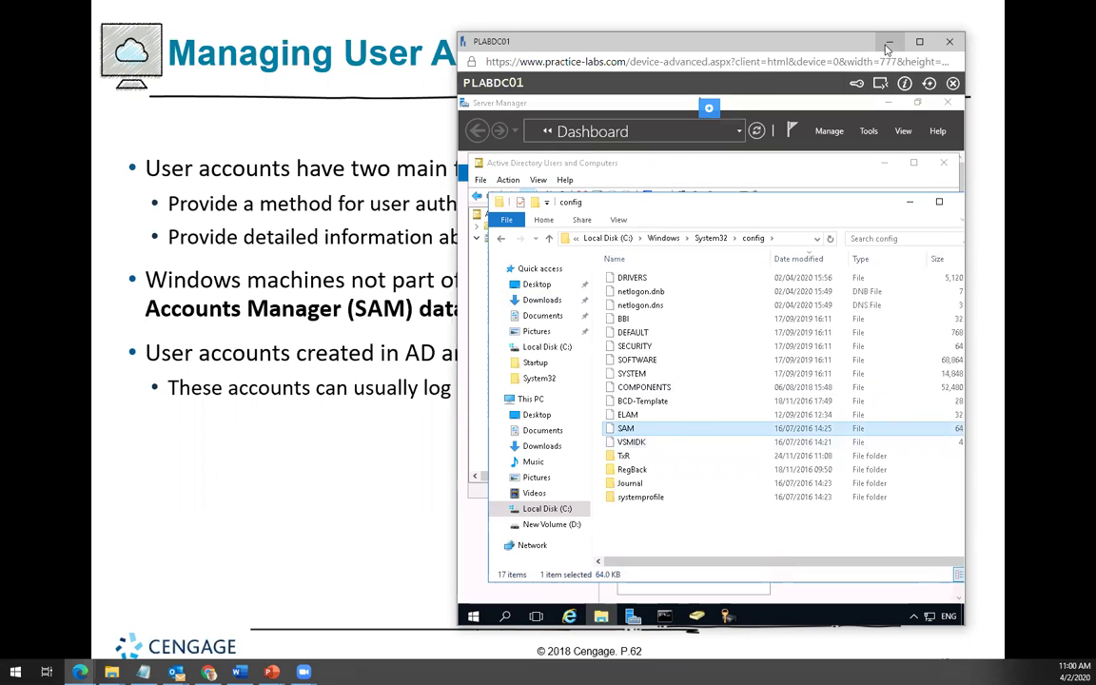
click(886, 42)
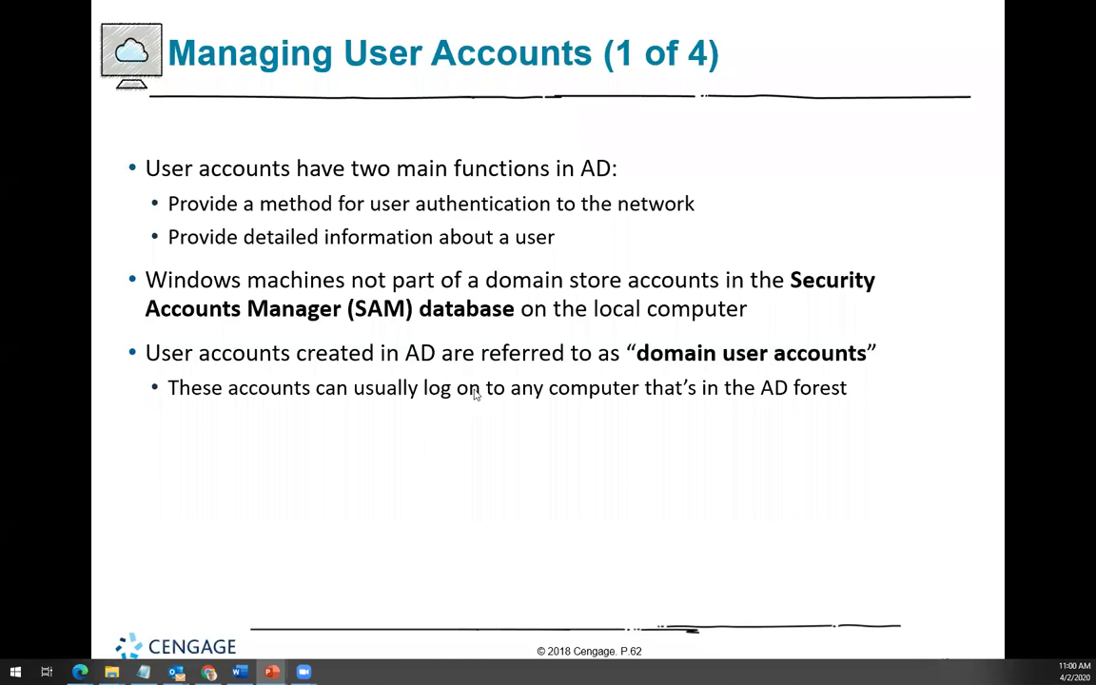
Return to the PLABDC01 lab window and open the NTDS folder inside C:\Windows
mouse_move(80, 671)
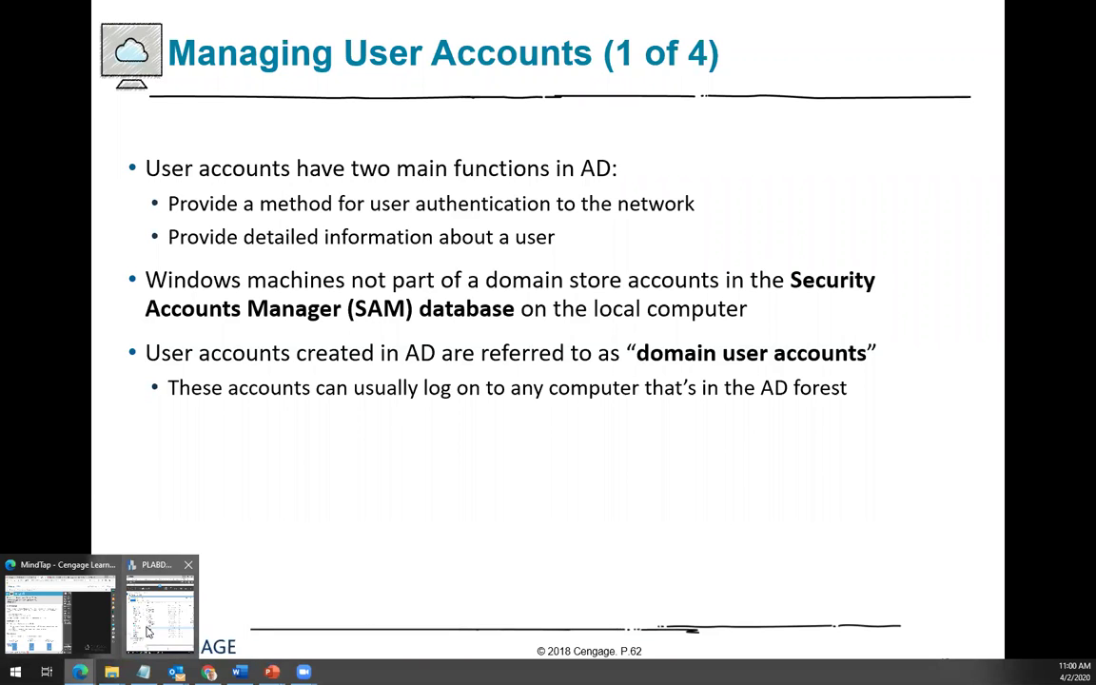
click(195, 604)
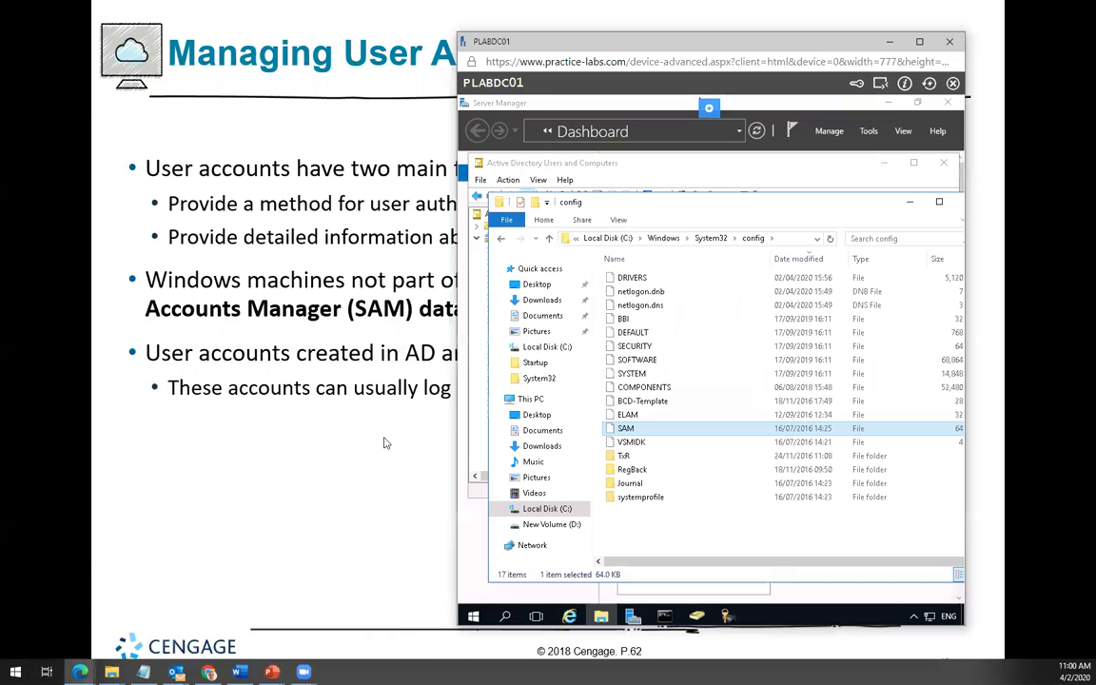
click(711, 238)
click(704, 238)
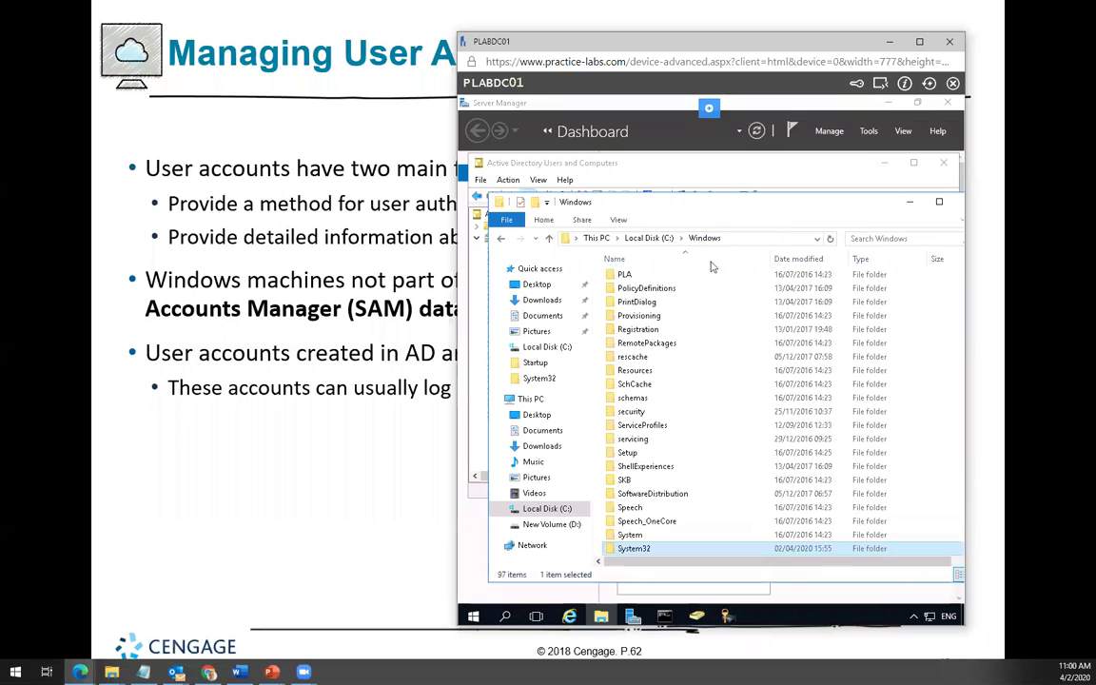
scroll(735, 326, down, 5)
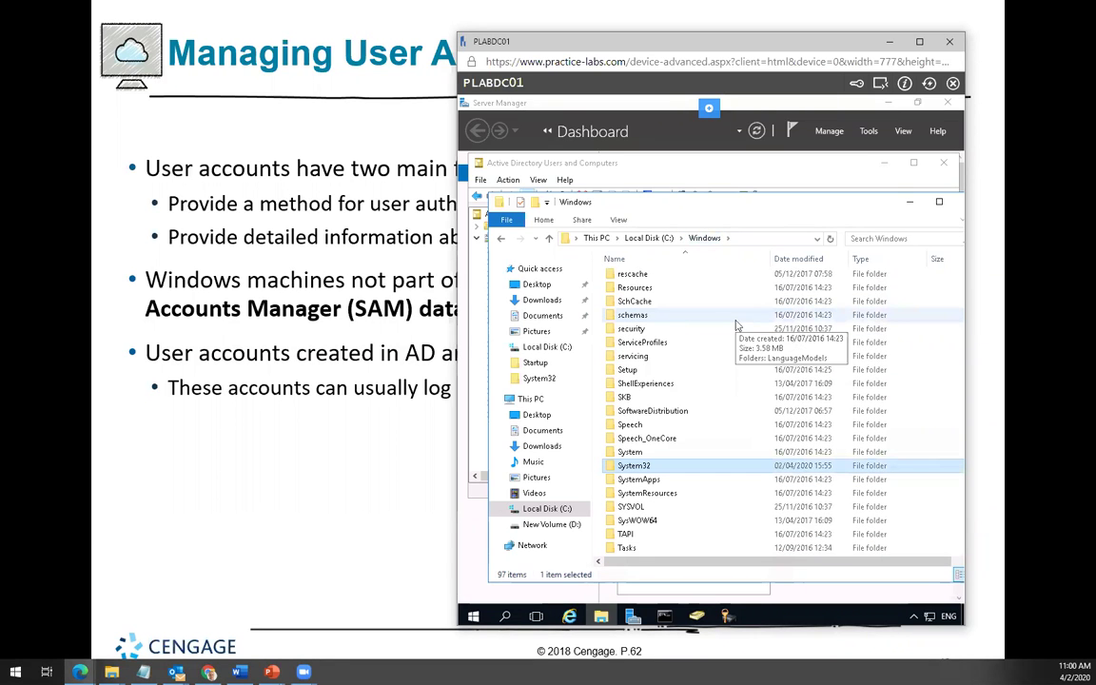
scroll(736, 327, up, 2)
scroll(735, 326, up, 2)
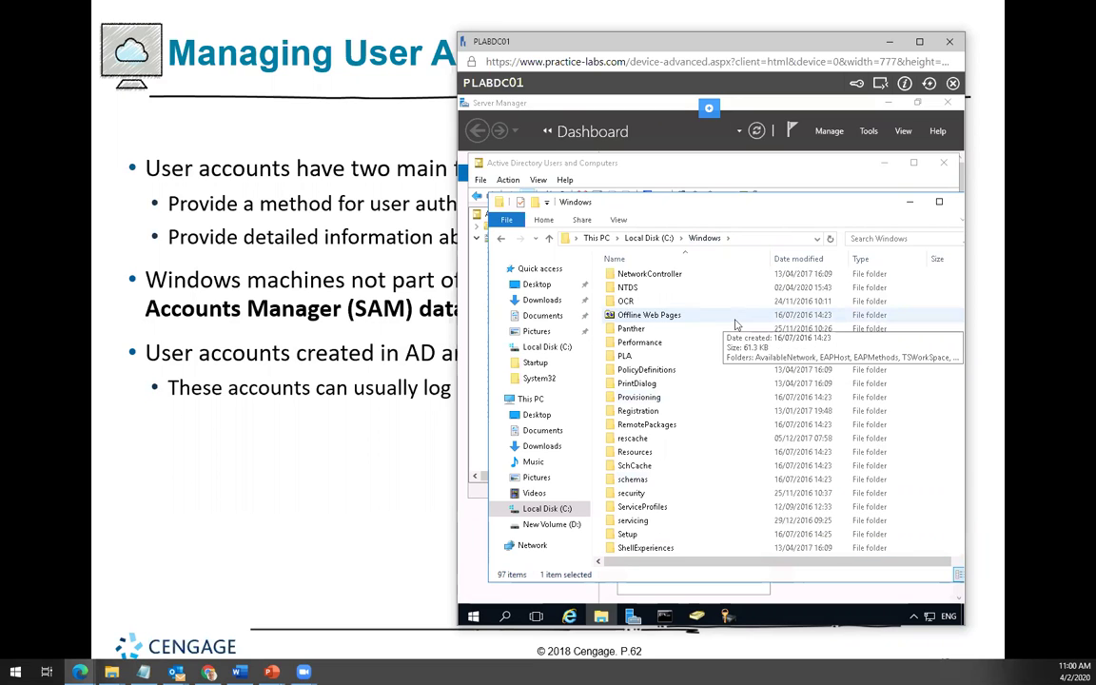
double_click(627, 287)
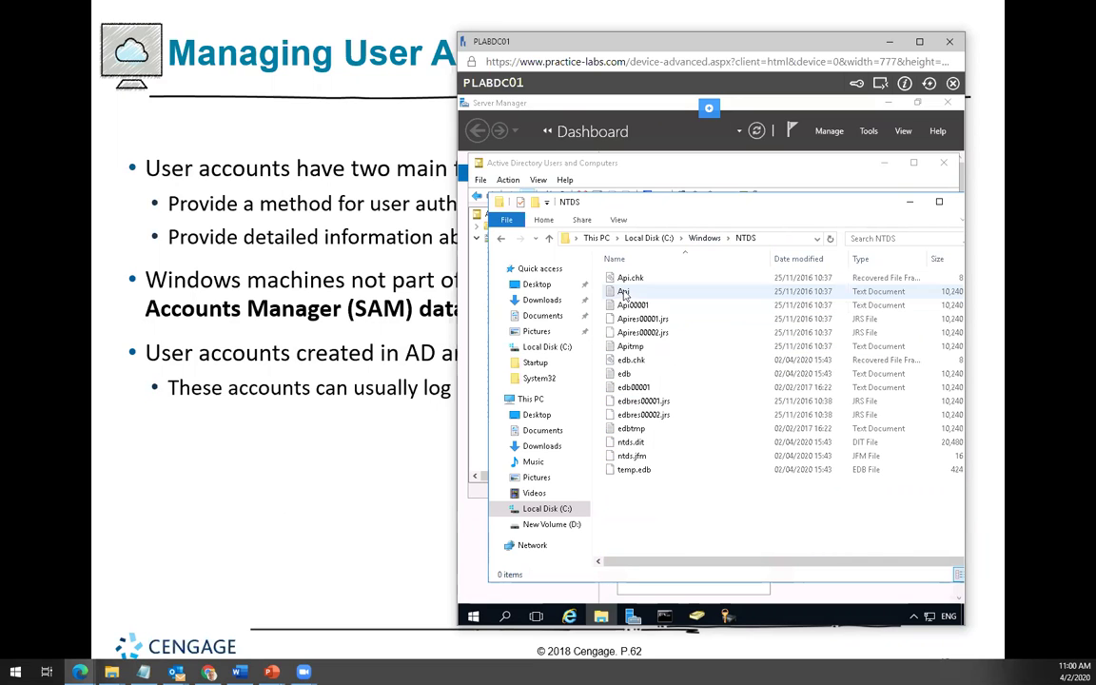
Sort the NTDS folder by date modified and select all its files to check their combined size
drag(682, 209, 652, 194)
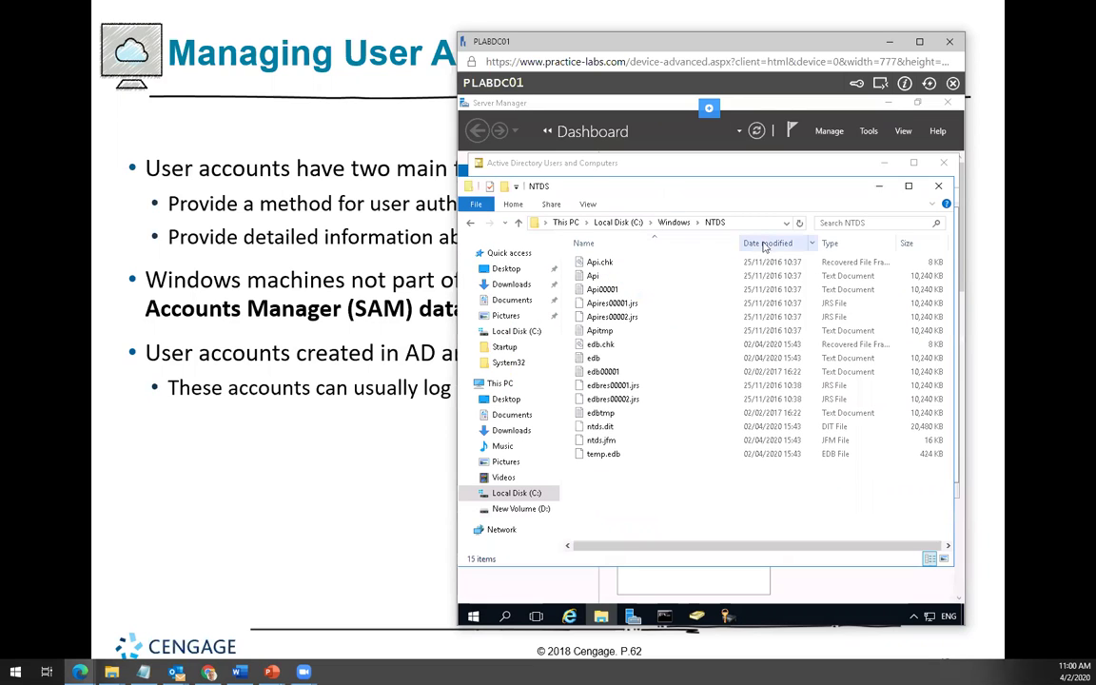
click(765, 243)
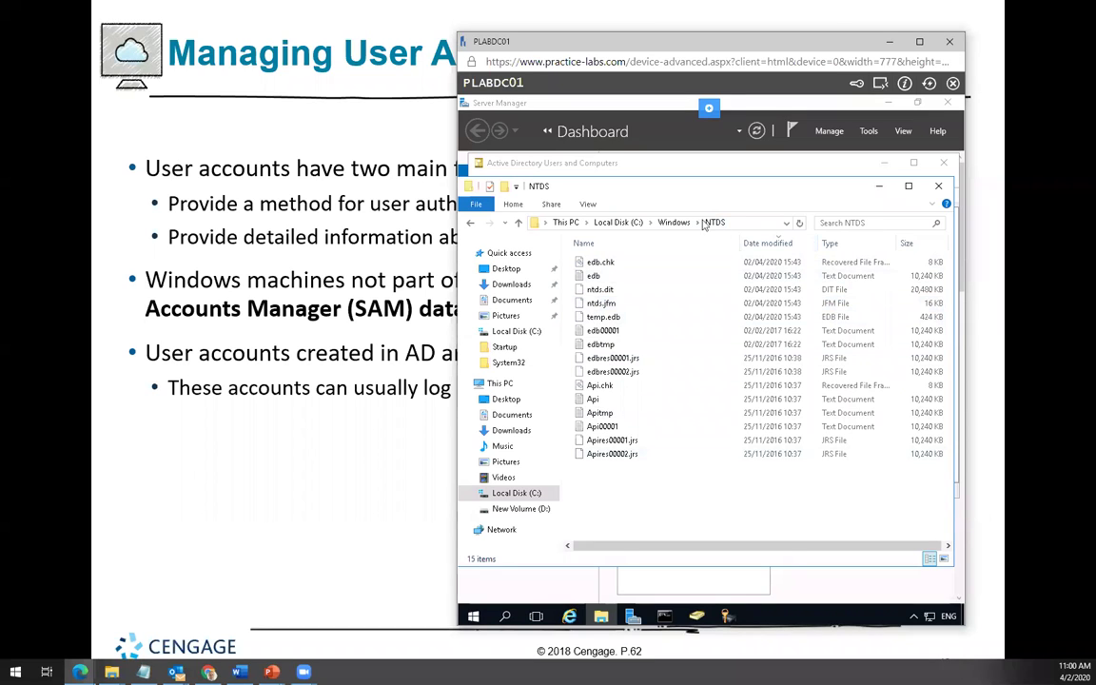
click(762, 455)
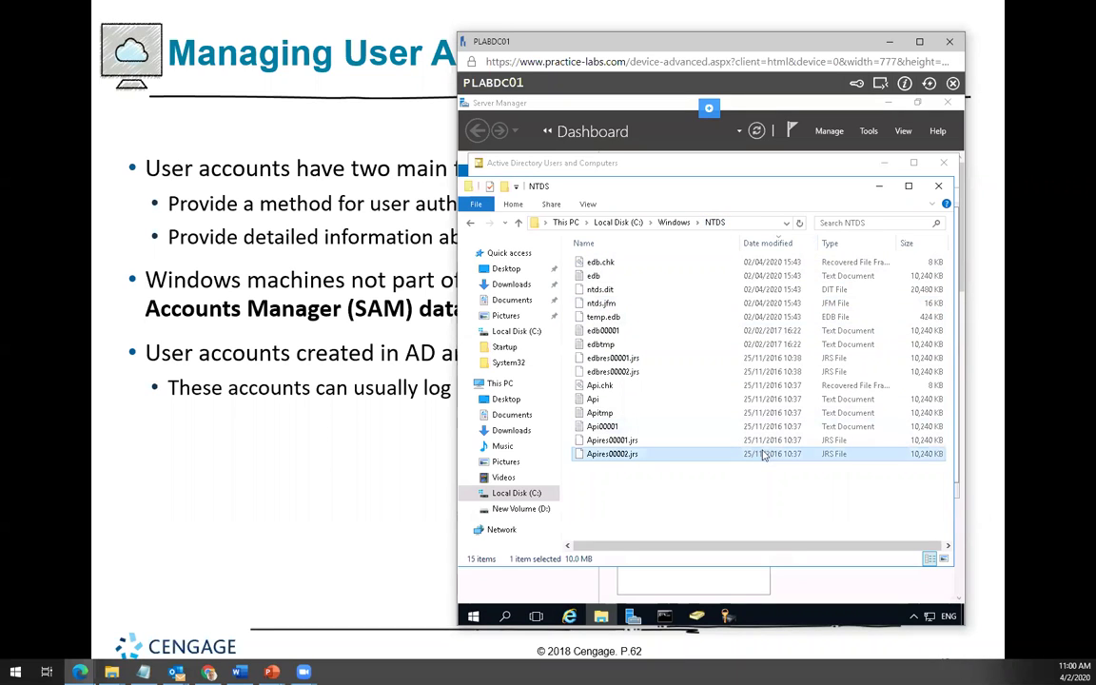
key(ctrl+a)
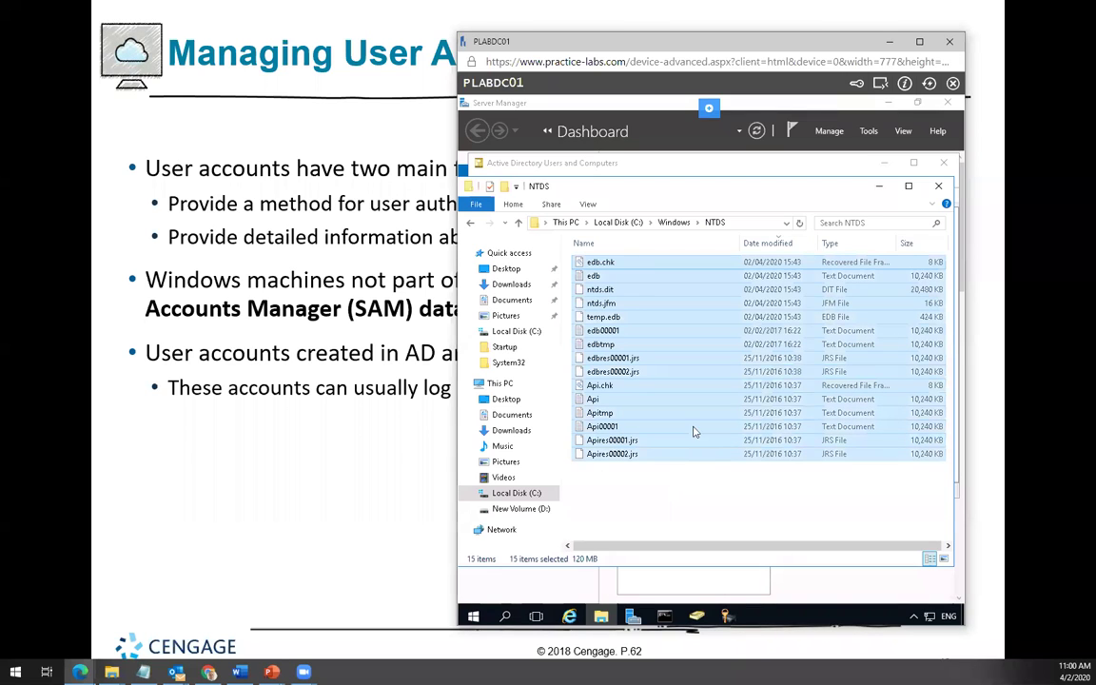
Clear the file selection, and minimize File Explorer and the lab window to return to the slides
click(715, 497)
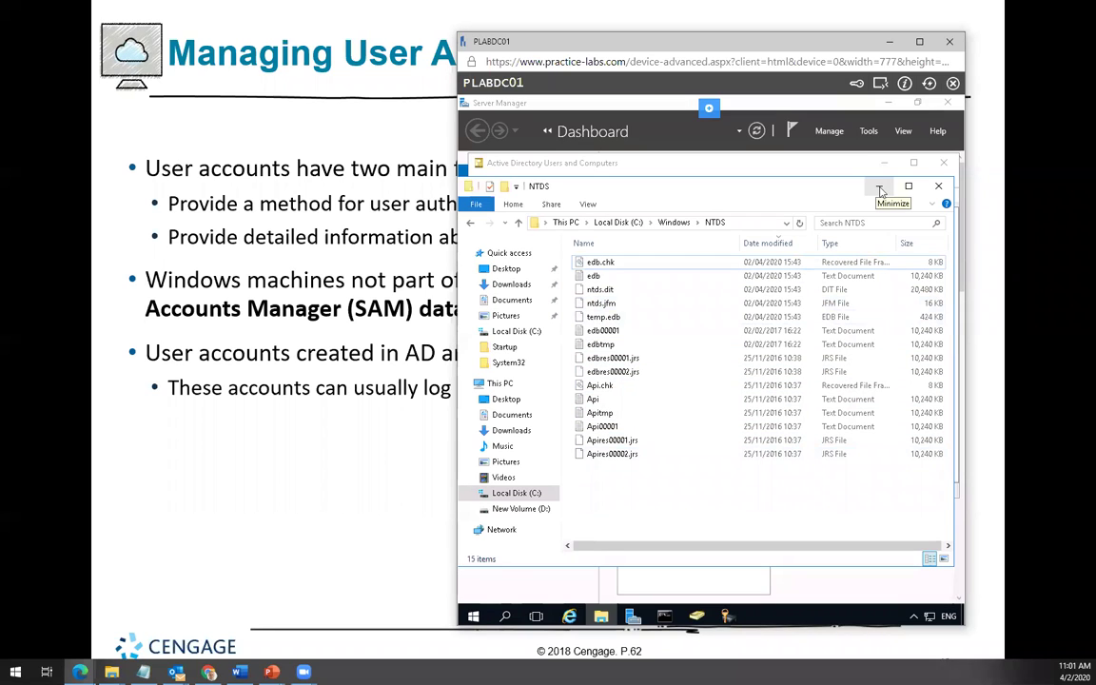
click(880, 188)
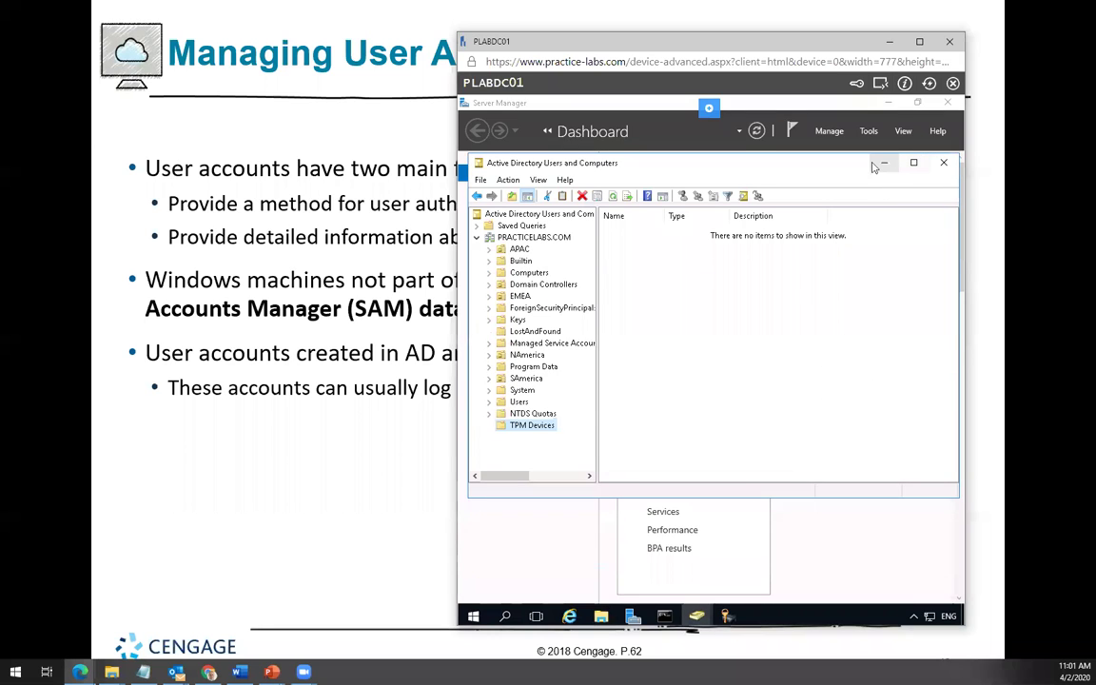
click(888, 41)
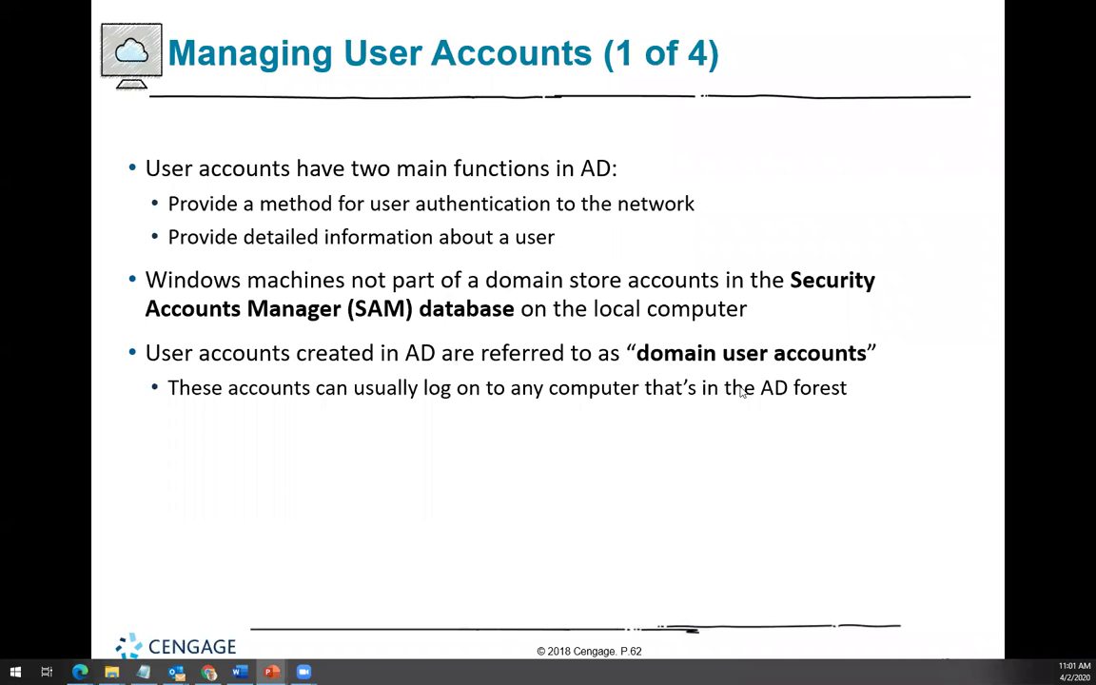